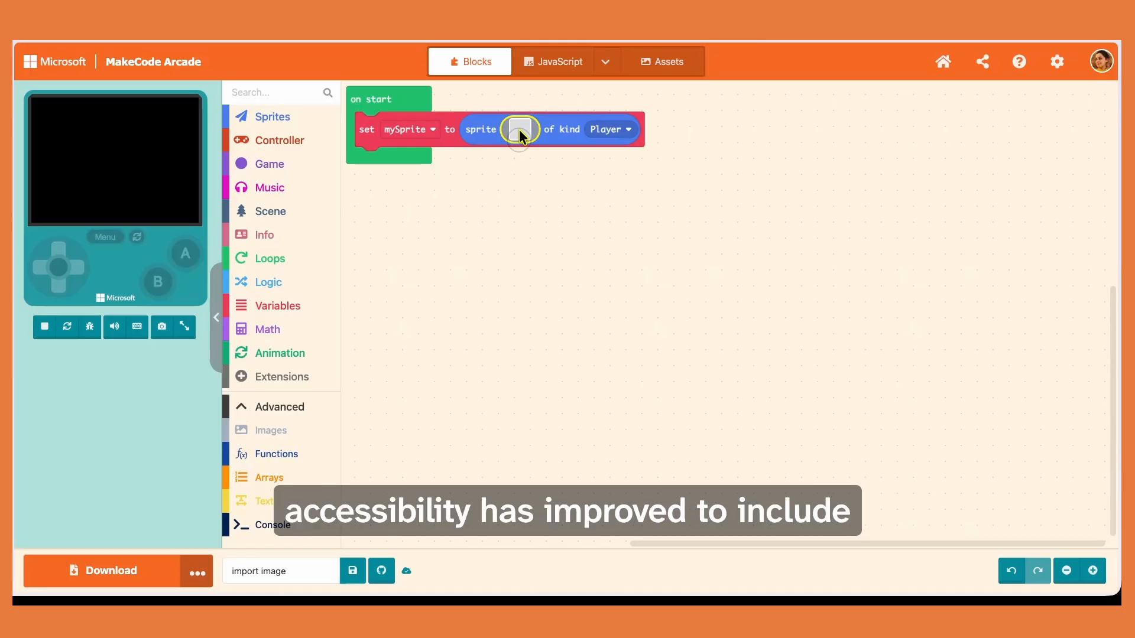
Step: Sketch rough freehand pink strokes on the sprite block's 16 × 16 canvas and undo the last stroke
{"action": "left_click", "coordinate": [462, 193]}
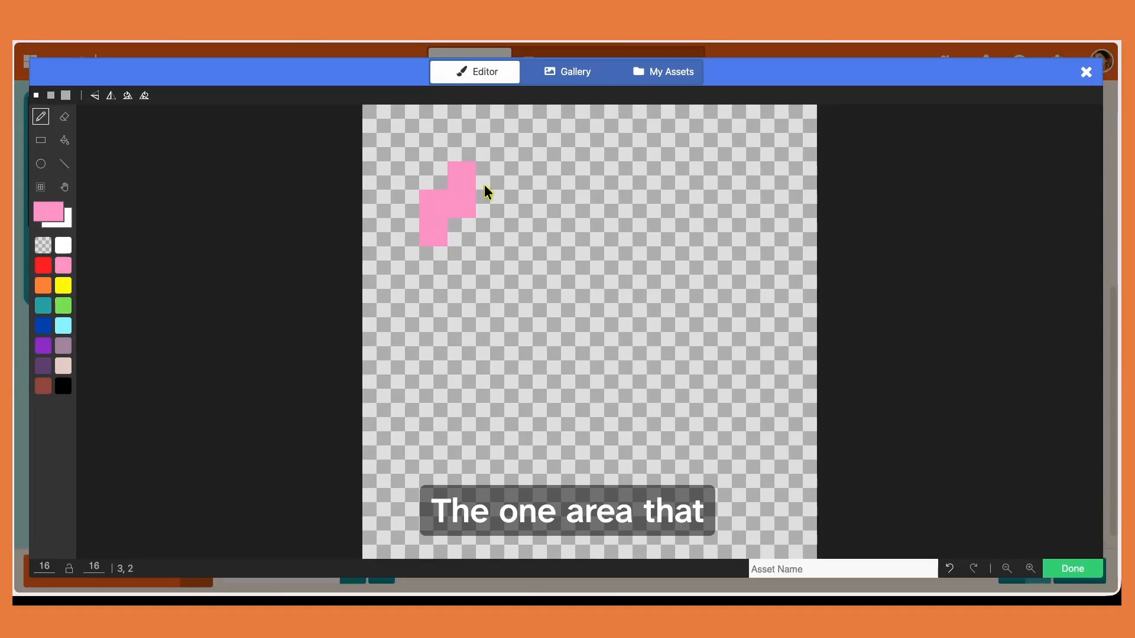
{"action": "mouse_move", "coordinate": [520, 176]}
{"action": "left_mouse_down"}
{"action": "mouse_move", "coordinate": [514, 185]}
{"action": "mouse_move", "coordinate": [664, 241]}
{"action": "mouse_move", "coordinate": [608, 347]}
{"action": "mouse_move", "coordinate": [503, 261]}
{"action": "left_mouse_up"}
{"action": "mouse_move", "coordinate": [449, 288]}
{"action": "left_mouse_down"}
{"action": "mouse_move", "coordinate": [527, 350]}
{"action": "mouse_move", "coordinate": [548, 346]}
{"action": "left_mouse_up"}
{"action": "left_click", "coordinate": [733, 402]}
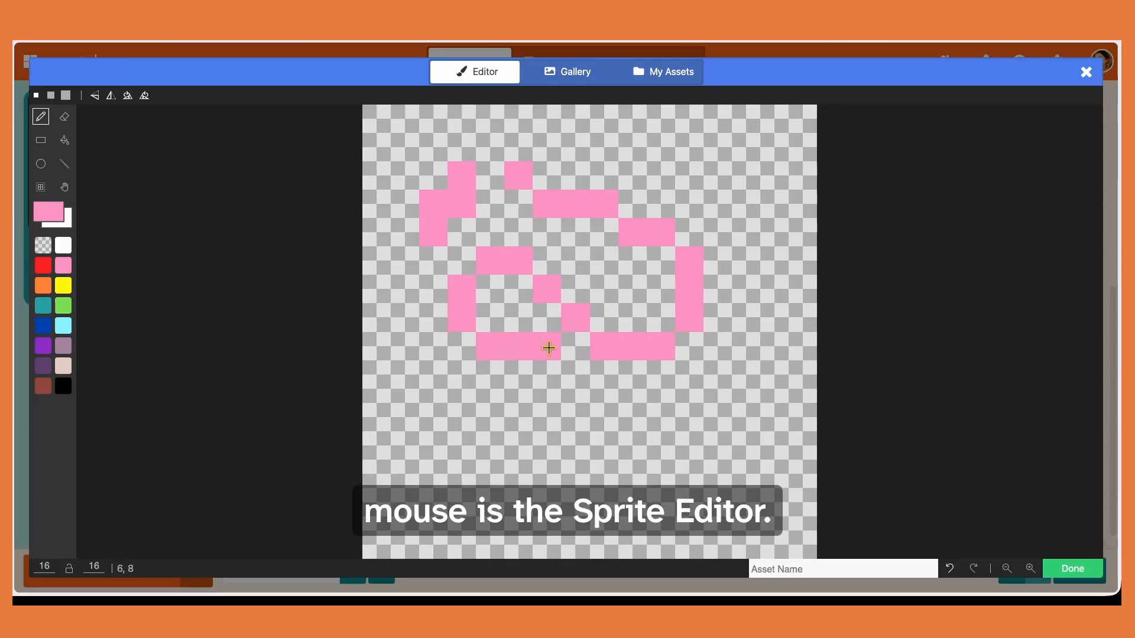
{"action": "key", "text": "ctrl+z"}
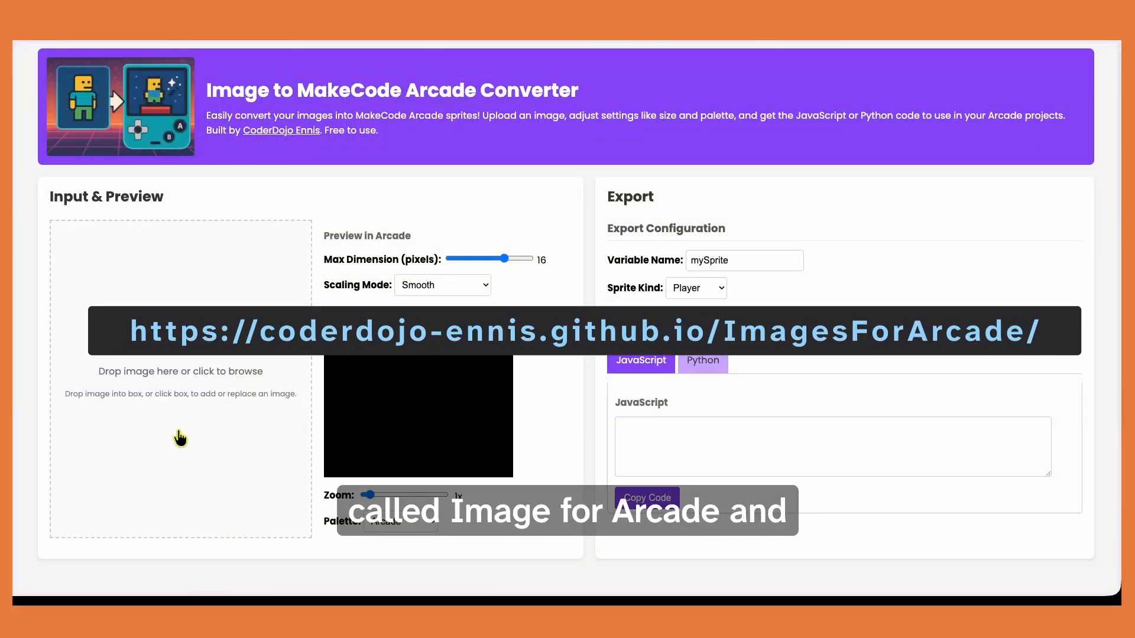
Step: Upload nyan-cat-transparent.png from Downloads into the Image to MakeCode Arcade Converter
{"action": "left_click", "coordinate": [178, 430]}
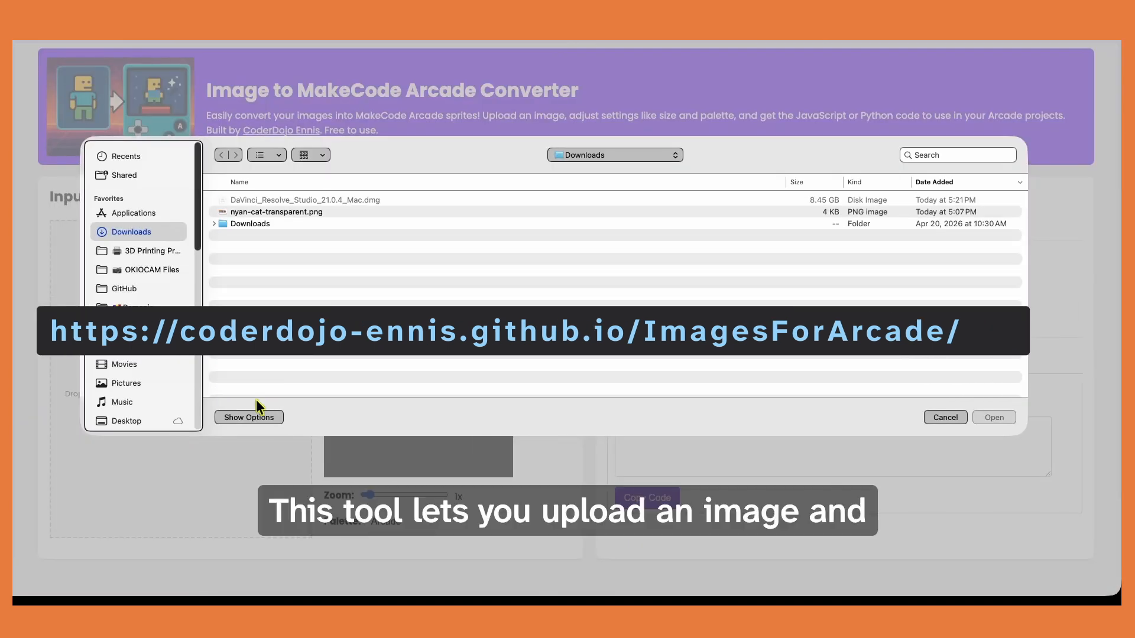
{"action": "left_click", "coordinate": [358, 210]}
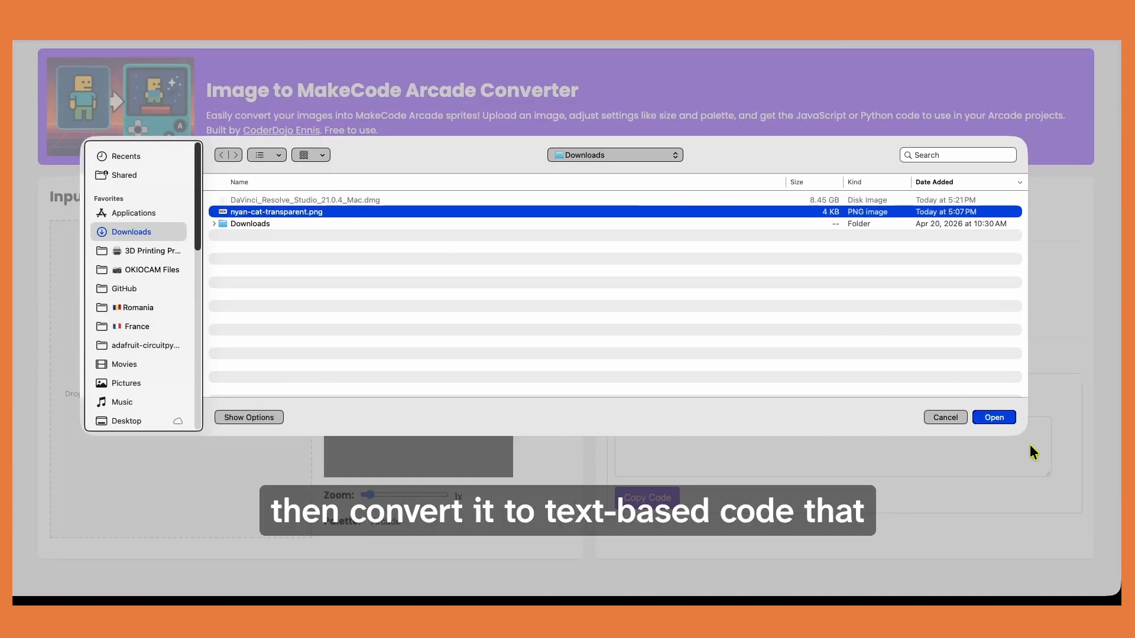
{"action": "left_click", "coordinate": [995, 418]}
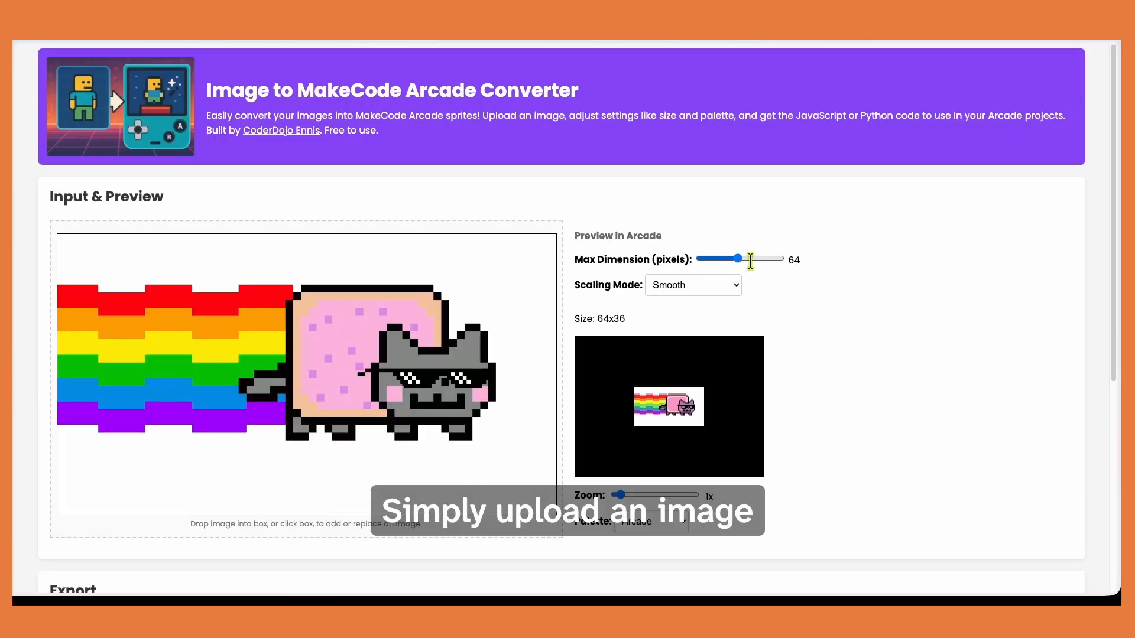
Step: Set the image's maximum dimension to 85 pixels and keep the Arcade palette
{"action": "left_click_drag", "start_coordinate": [738, 260], "coordinate": [750, 264]}
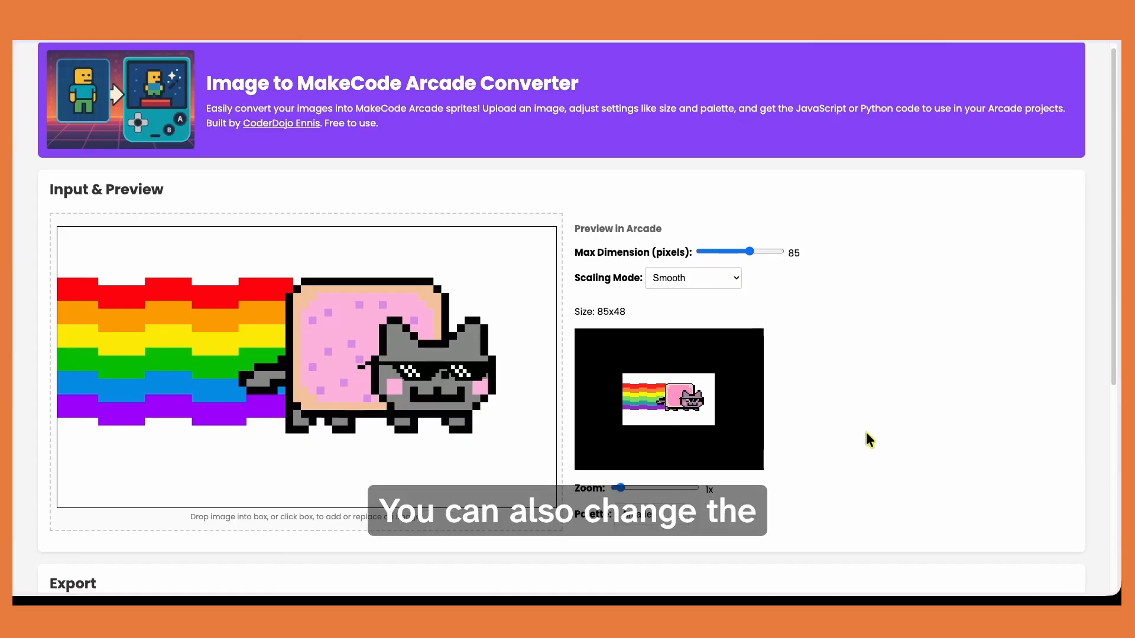
{"action": "scroll", "coordinate": [867, 435], "scroll_direction": "down", "scroll_amount": 1}
{"action": "mouse_move", "coordinate": [619, 466]}
{"action": "left_mouse_down"}
{"action": "mouse_move", "coordinate": [648, 473]}
{"action": "mouse_move", "coordinate": [623, 464]}
{"action": "left_mouse_up"}
{"action": "scroll", "coordinate": [797, 483], "scroll_direction": "down", "scroll_amount": 4}
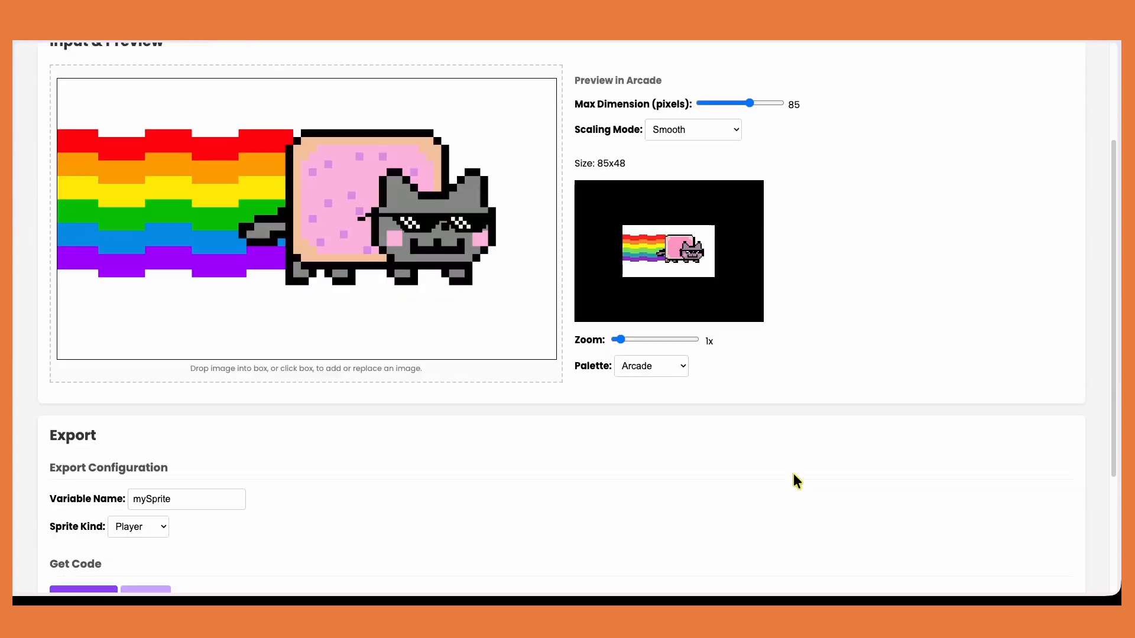
{"action": "left_click", "coordinate": [680, 365]}
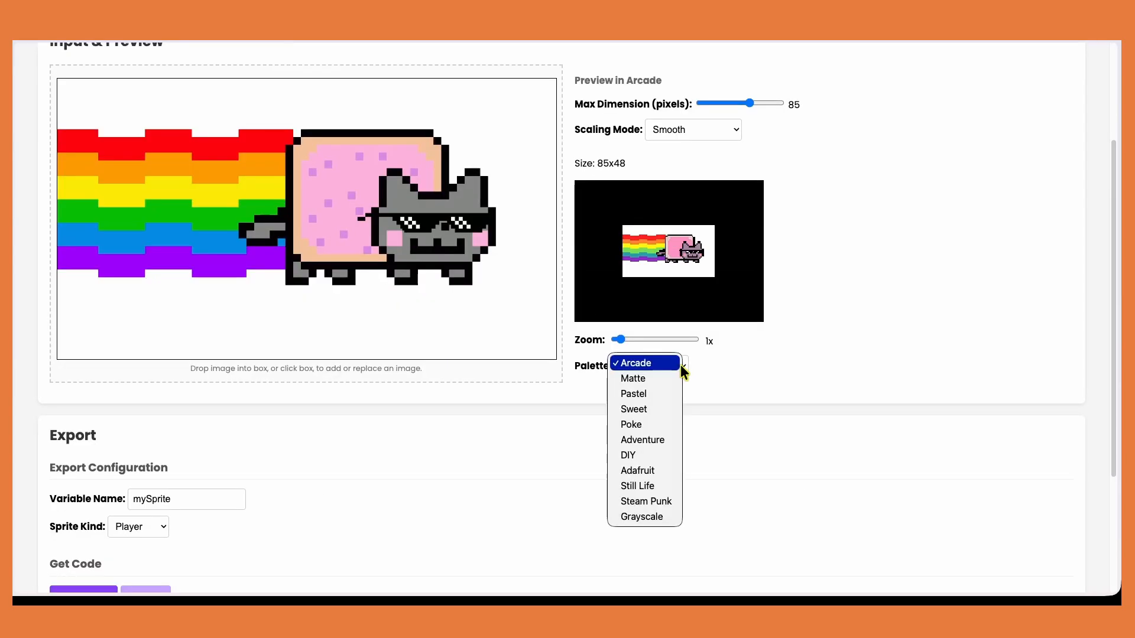
{"action": "left_click", "coordinate": [680, 364]}
Step: Name the exported sprite variable cat and copy its JavaScript code
{"action": "scroll", "coordinate": [583, 187], "scroll_direction": "down", "scroll_amount": 6}
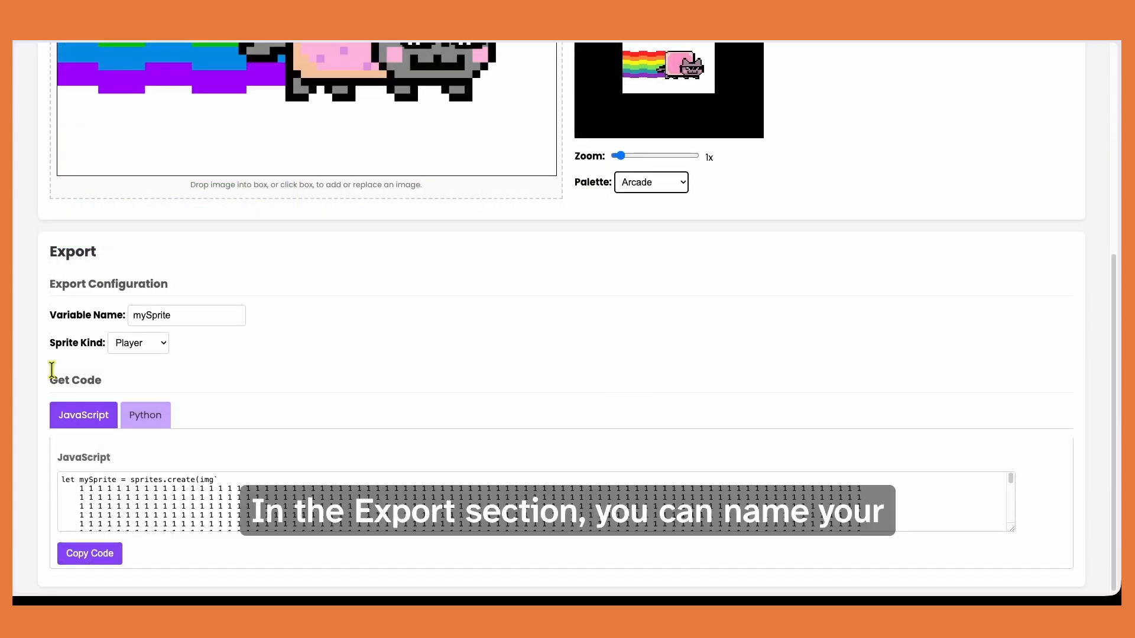
{"action": "left_click", "coordinate": [191, 316]}
{"action": "double_click", "coordinate": [191, 316]}
{"action": "type", "text": "cat"}
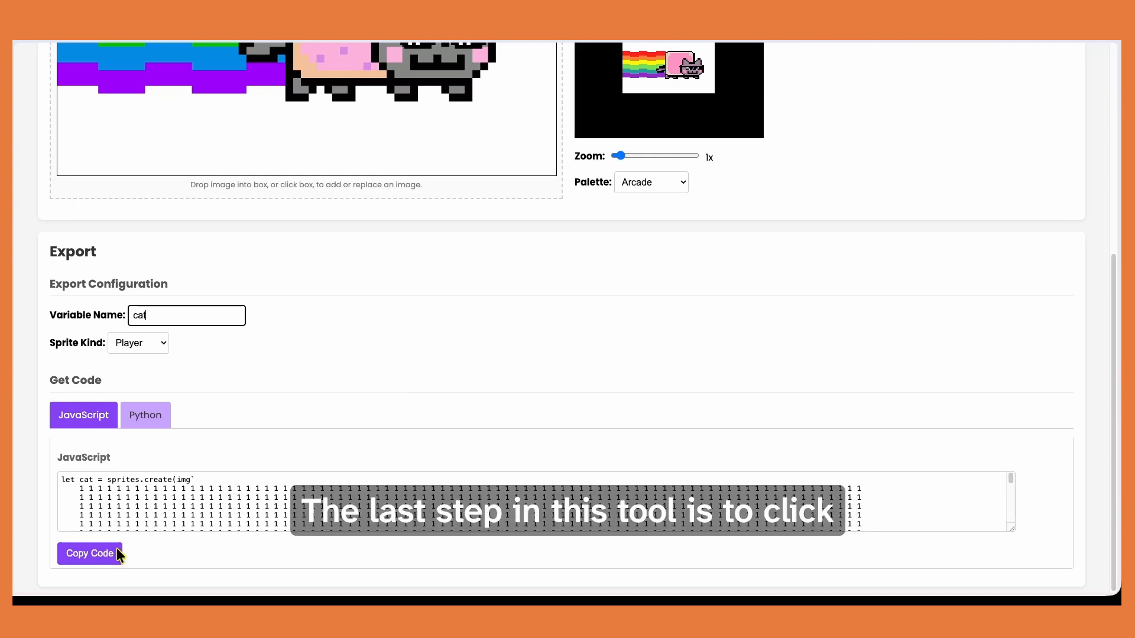
{"action": "left_click", "coordinate": [94, 560]}
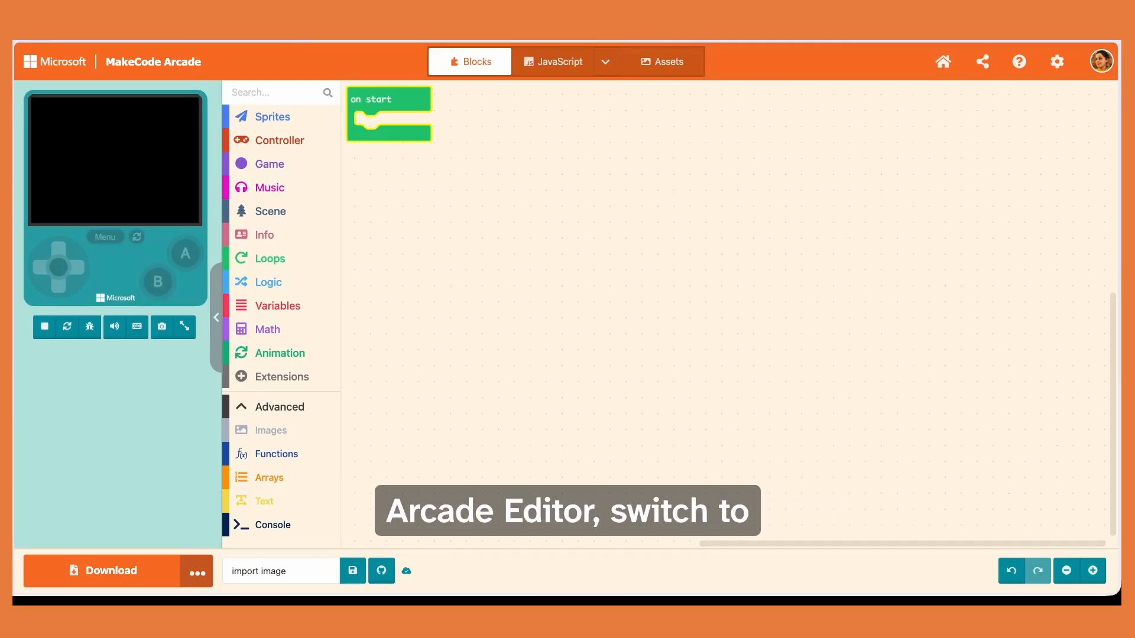
Step: In MakeCode Arcade, paste the copied sprite code into the empty JavaScript program and return to the block view
{"action": "left_click", "coordinate": [566, 65]}
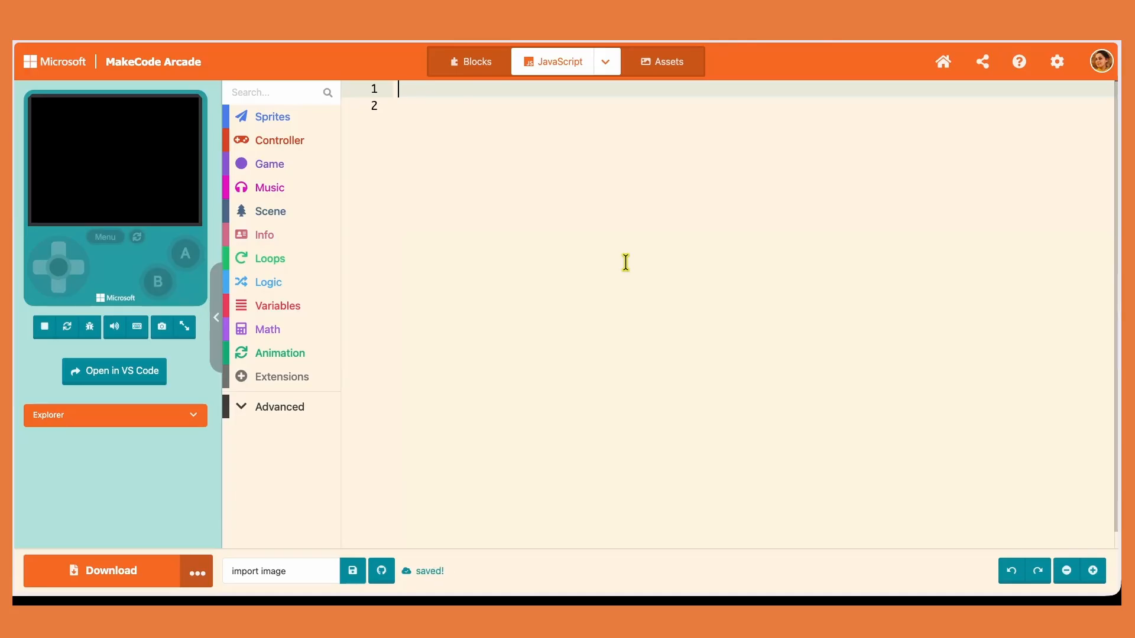
{"action": "key", "text": "super+v"}
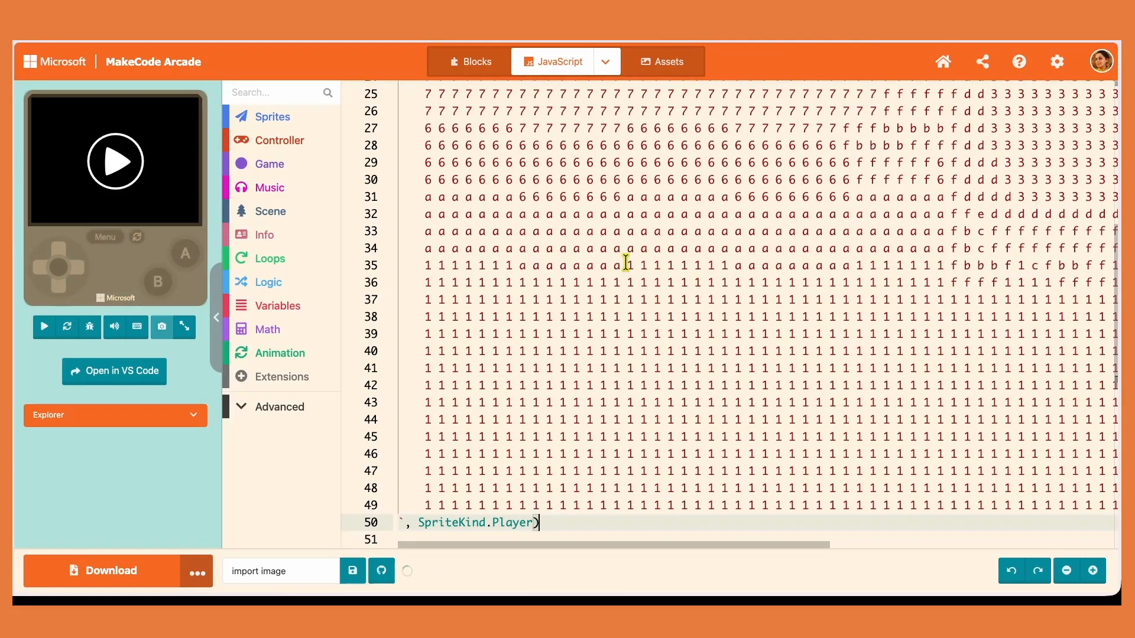
{"action": "left_click", "coordinate": [478, 65]}
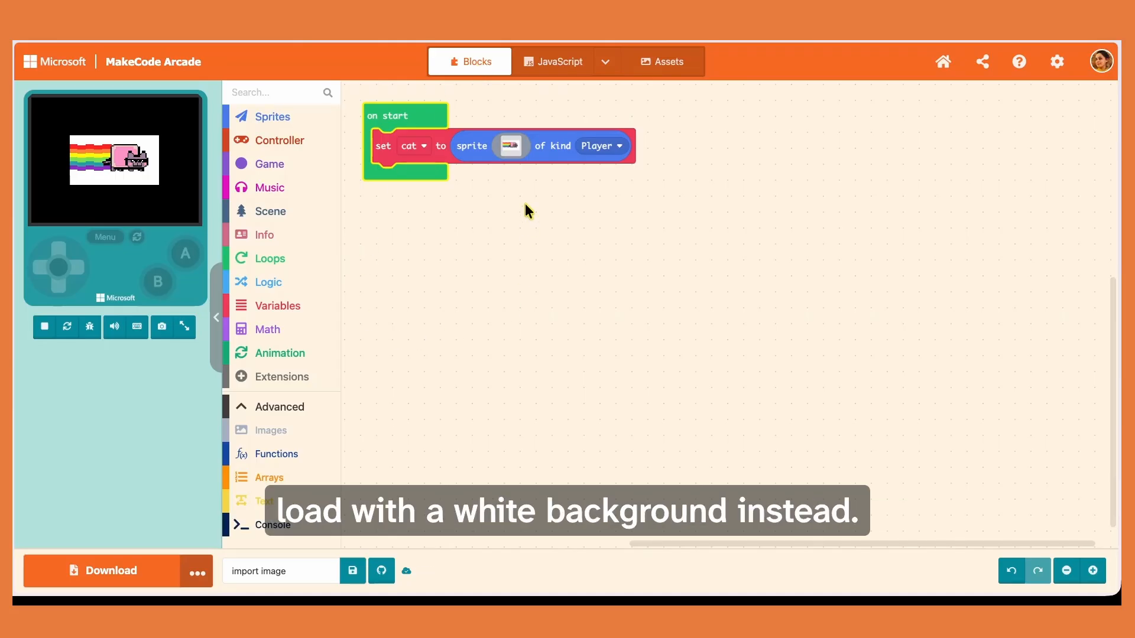
Step: Open the cat sprite's image and fill the white background above the rainbow with the transparent colour
{"action": "left_click", "coordinate": [510, 148]}
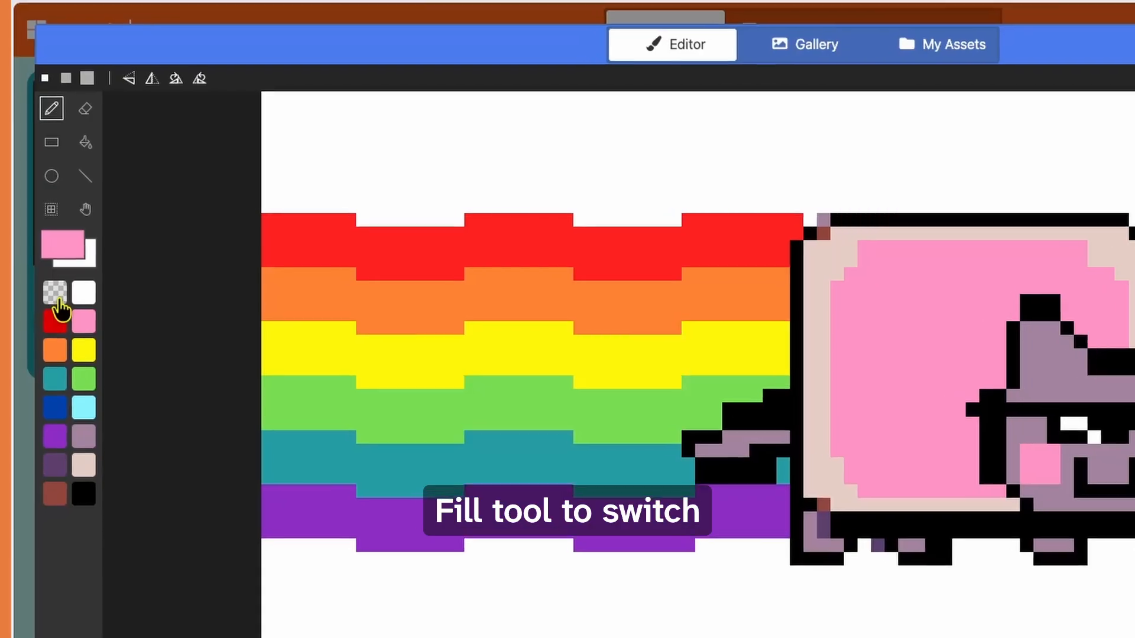
{"action": "left_click", "coordinate": [58, 296]}
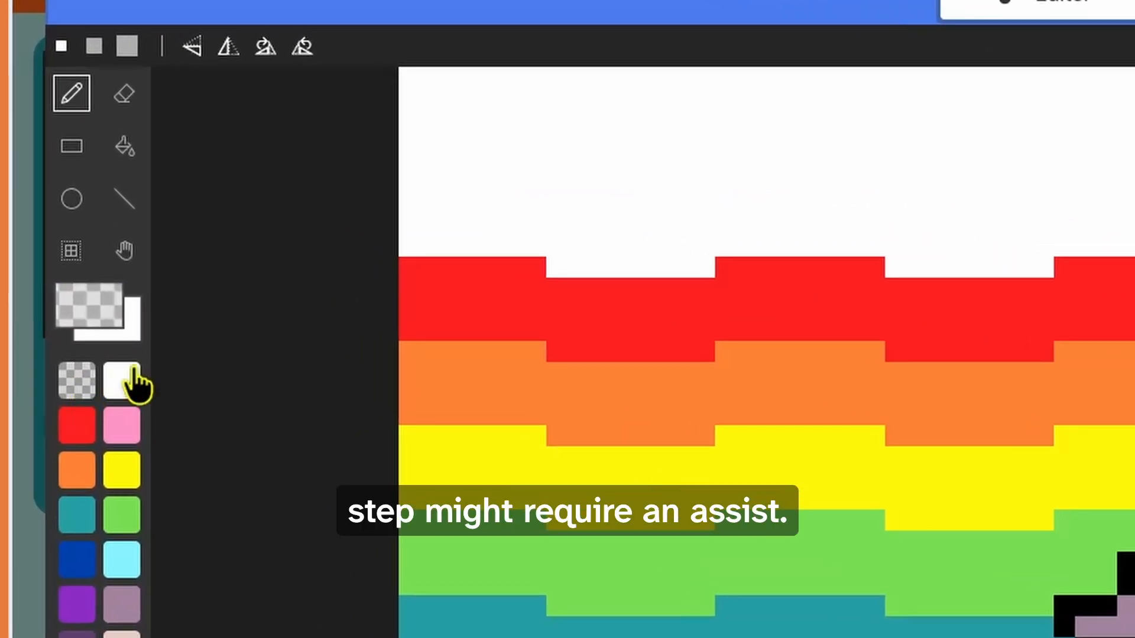
{"action": "left_click", "coordinate": [132, 154]}
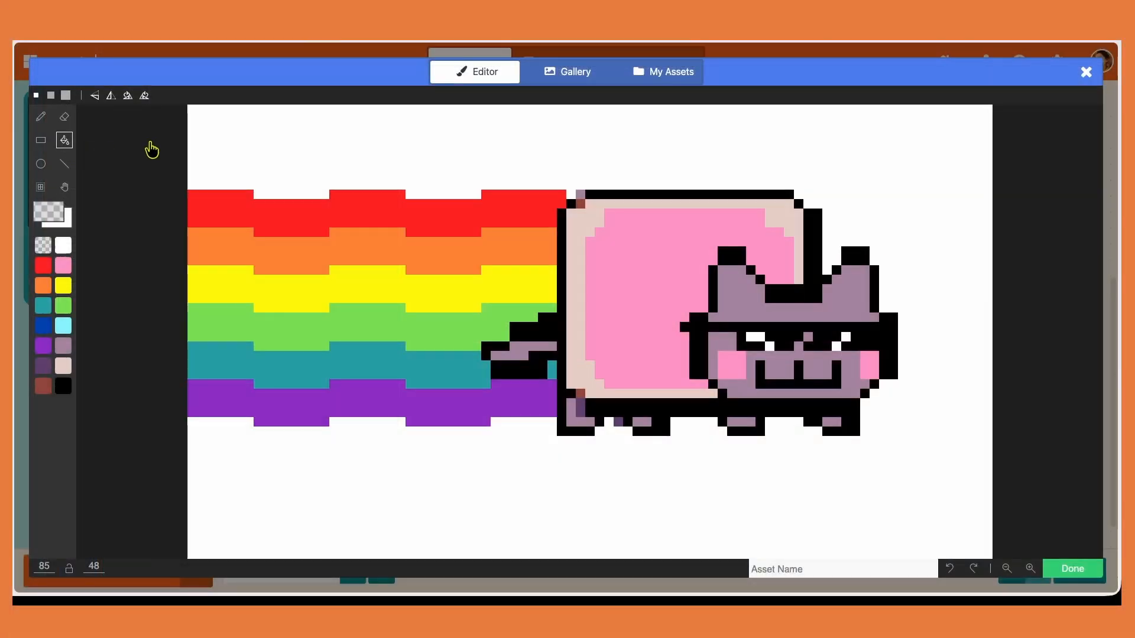
{"action": "left_click", "coordinate": [301, 144]}
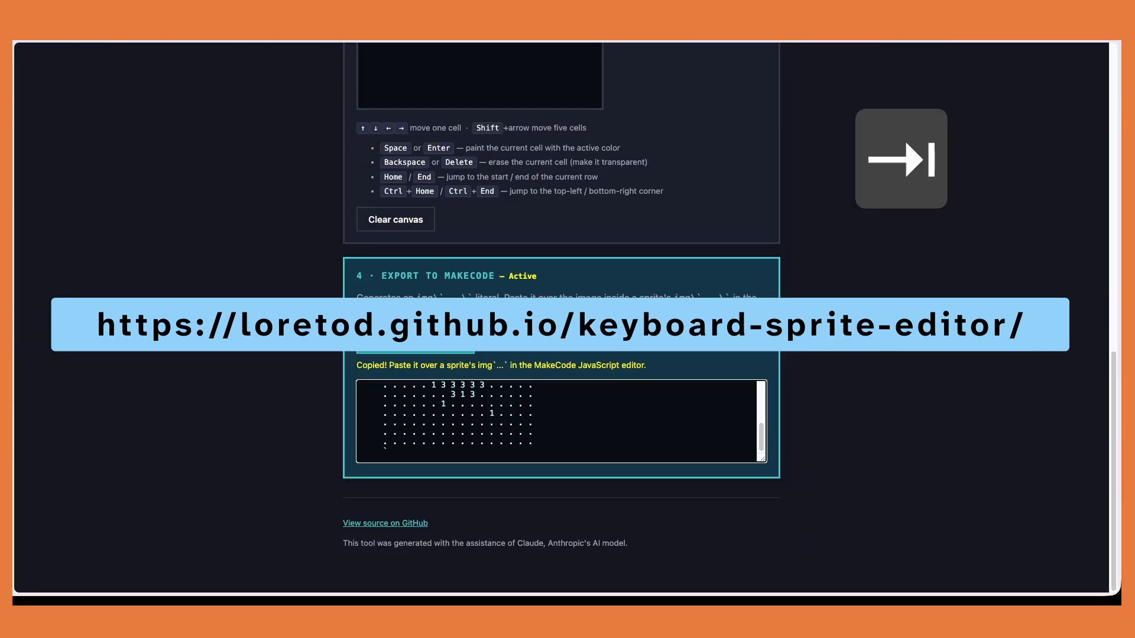
Step: Switch to the Keyboard Sprite Editor and examine its canvas size, active color, draw and export sections, including the available canvas sizes
{"action": "key", "text": "Tab"}
{"action": "scroll", "coordinate": [561, 319], "scroll_direction": "up", "scroll_amount": 15}
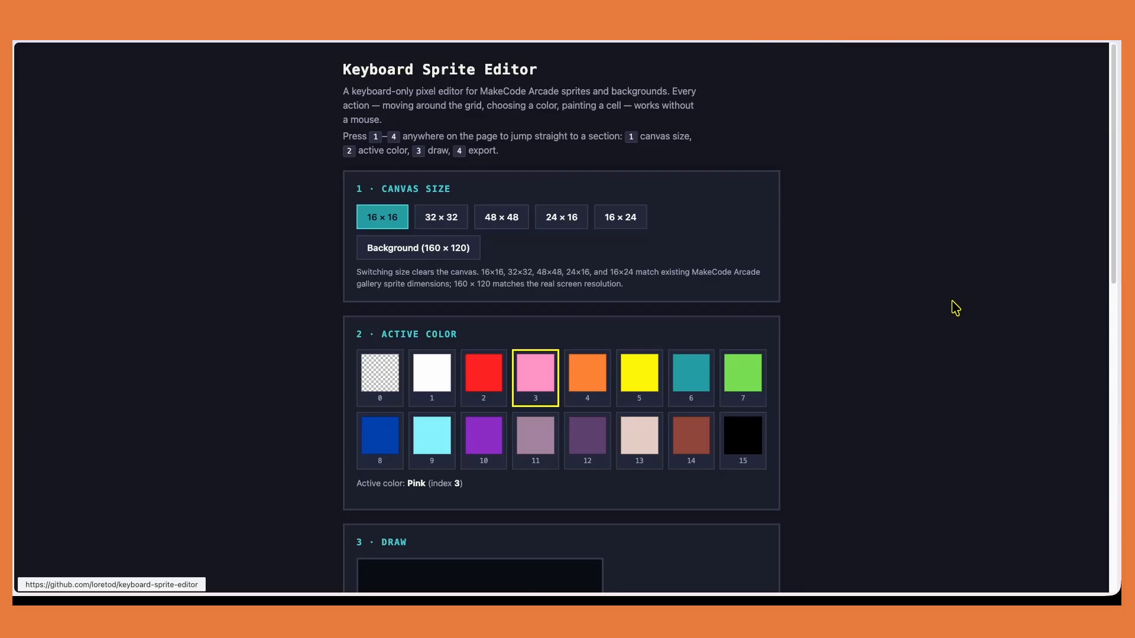
{"action": "key", "text": "1"}
{"action": "key", "text": "2"}
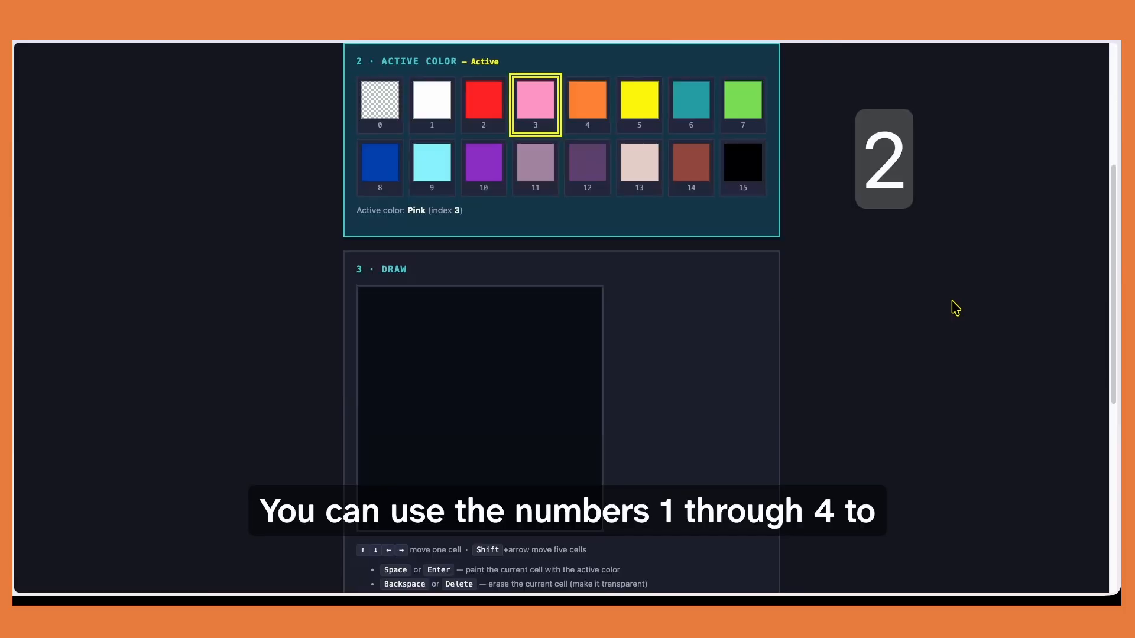
{"action": "key", "text": "3"}
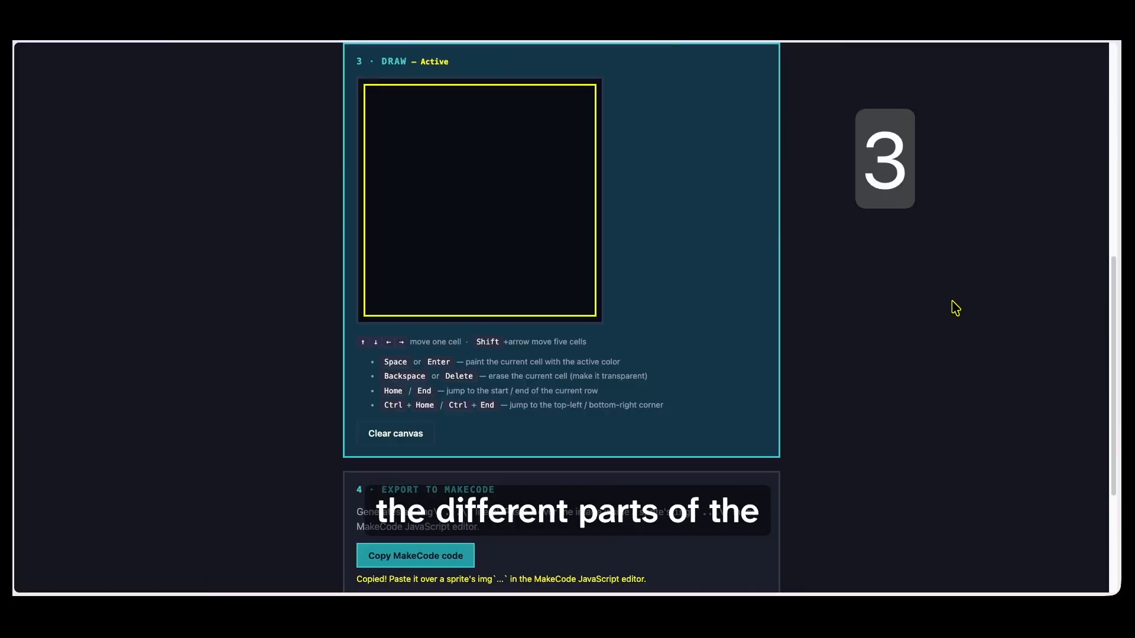
{"action": "key", "text": "4"}
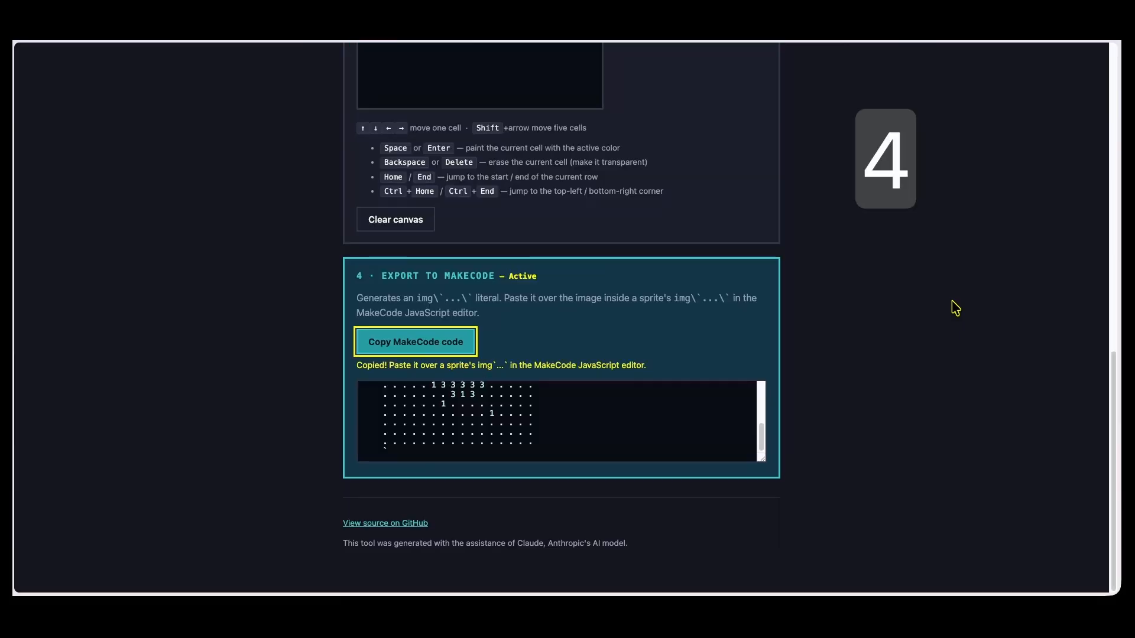
{"action": "key", "text": "1"}
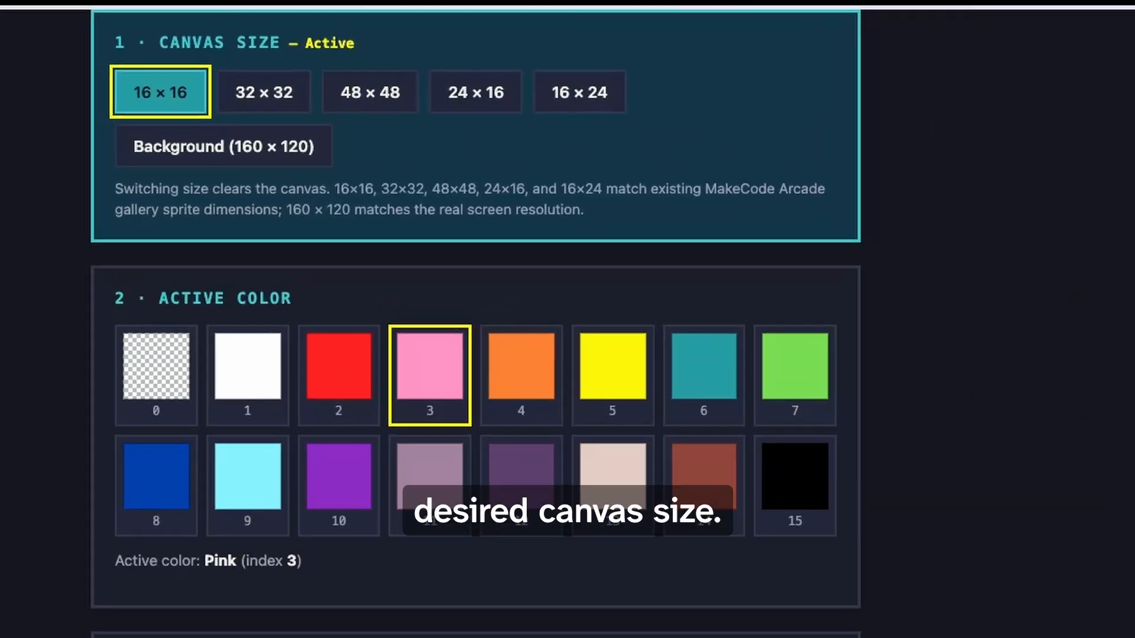
{"action": "key", "text": "Tab"}
{"action": "key", "text": "Tab"}
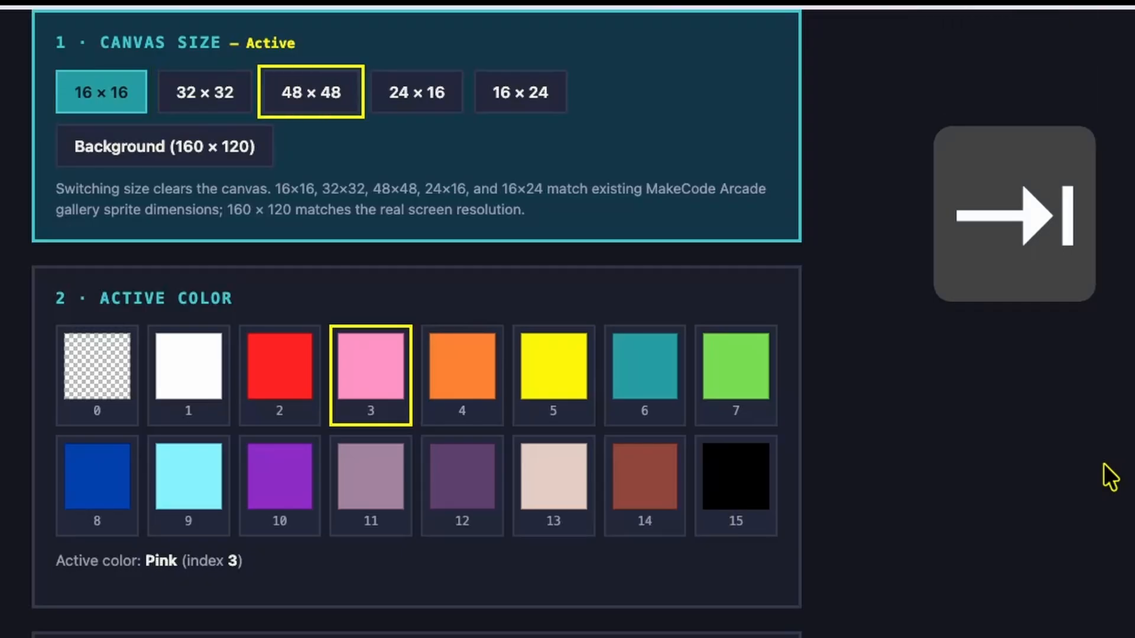
Step: Choose Light purple (index 11) as the active drawing color
{"action": "key", "text": "2"}
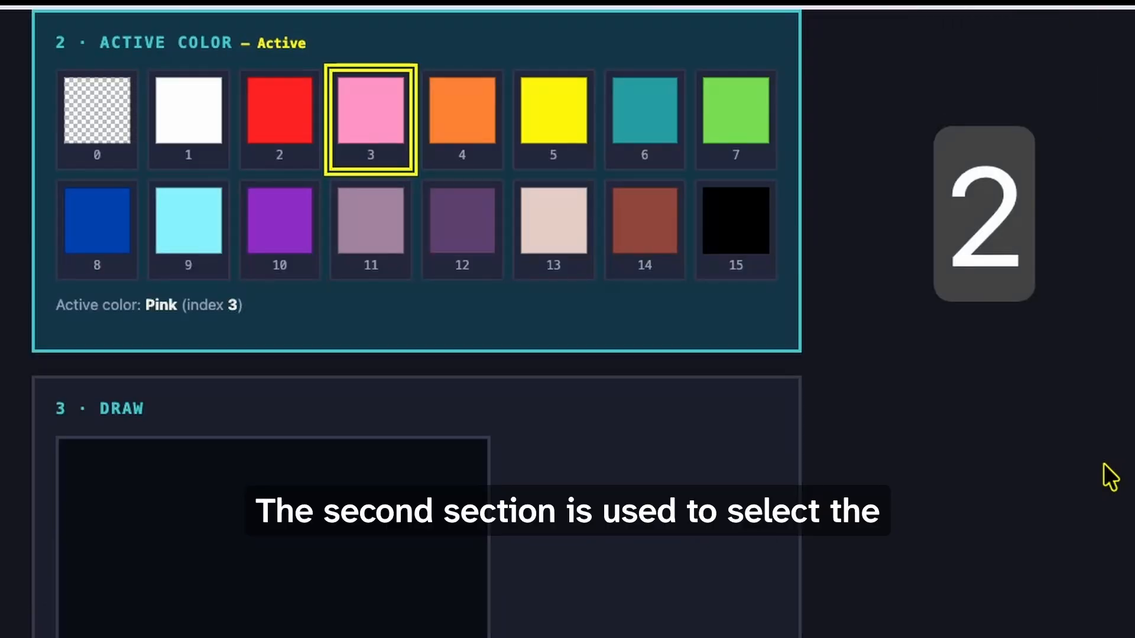
{"action": "key", "text": "Right"}
{"action": "key", "text": "Right"}
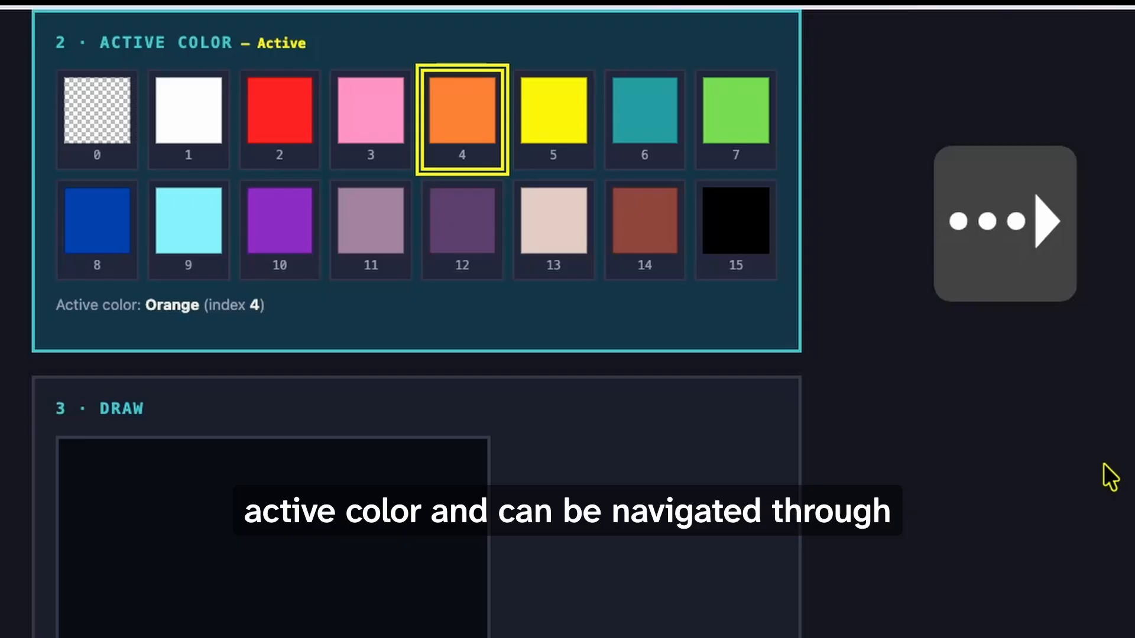
{"action": "key", "text": "Down"}
{"action": "key", "text": "Left"}
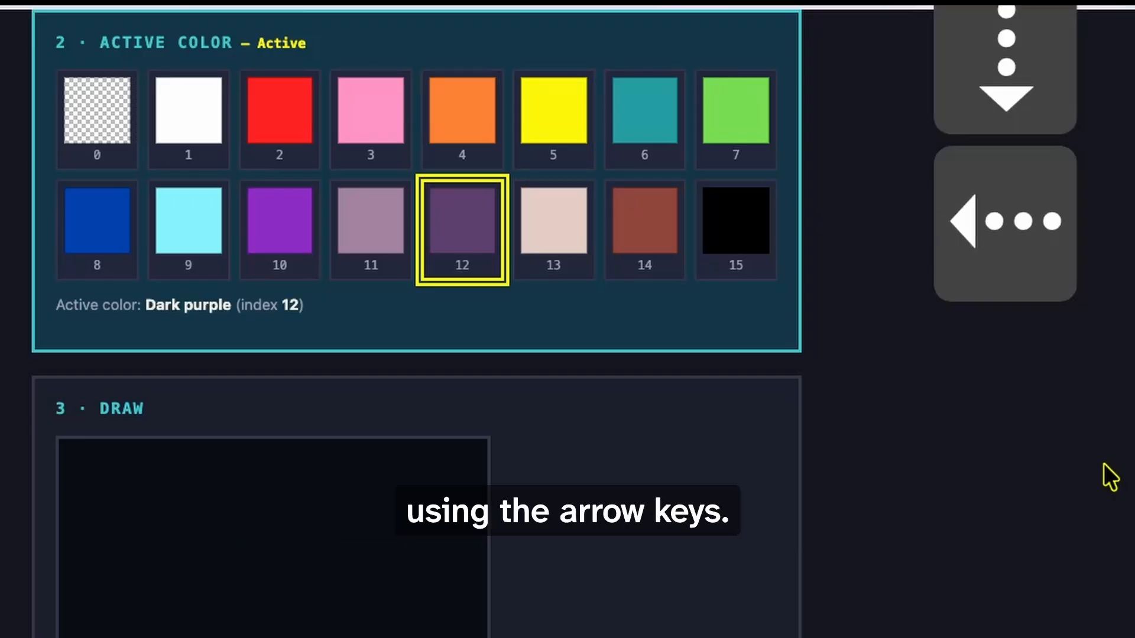
{"action": "key", "text": "Left"}
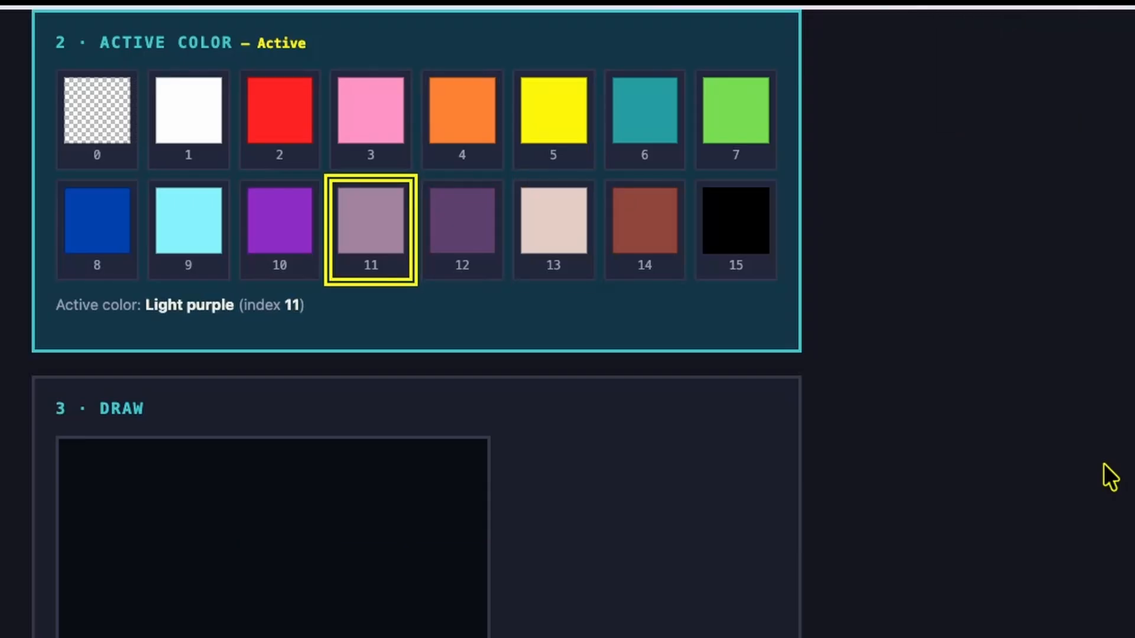
Step: Paint the first two cells of the canvas's top row and the second cell of row two
{"action": "key", "text": "space"}
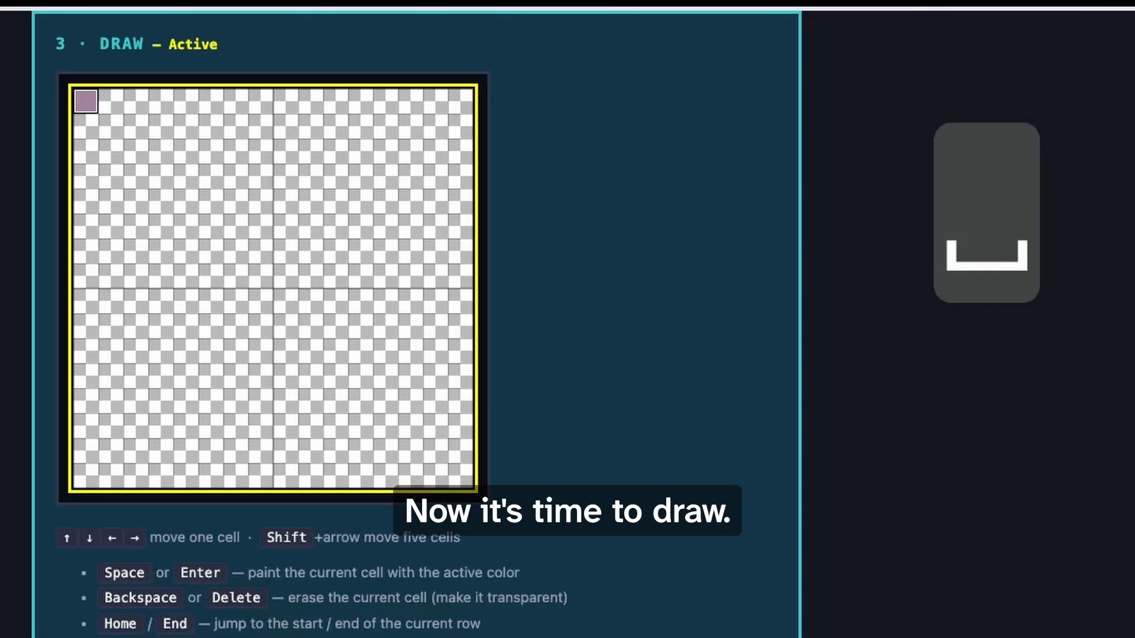
{"action": "key", "text": "Right"}
{"action": "key", "text": "space"}
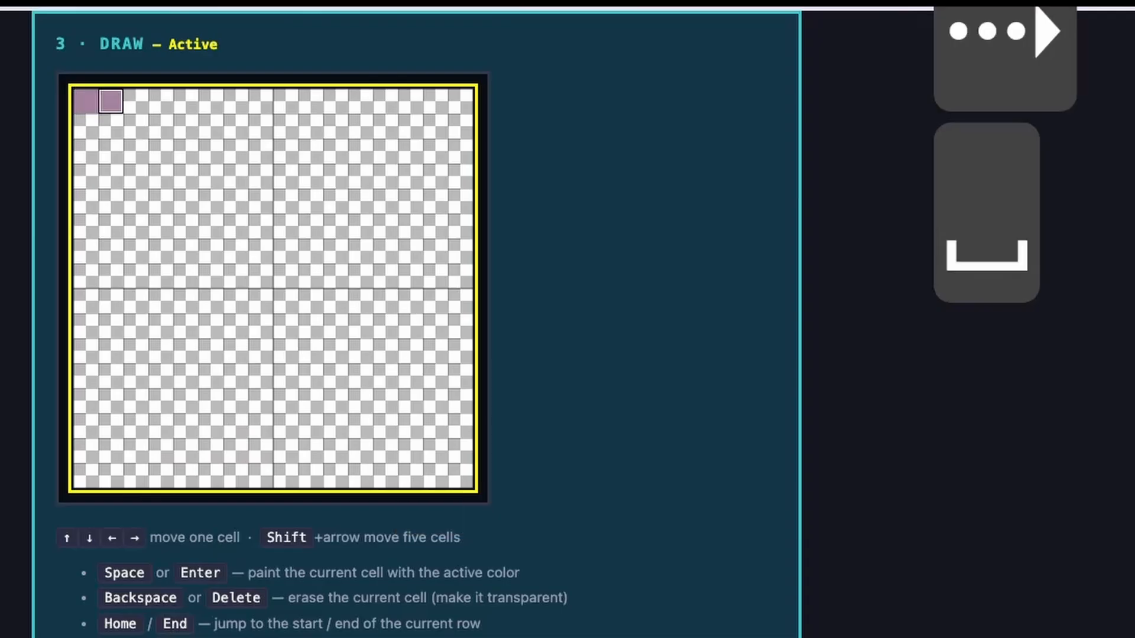
{"action": "key", "text": "Down"}
{"action": "key", "text": "space"}
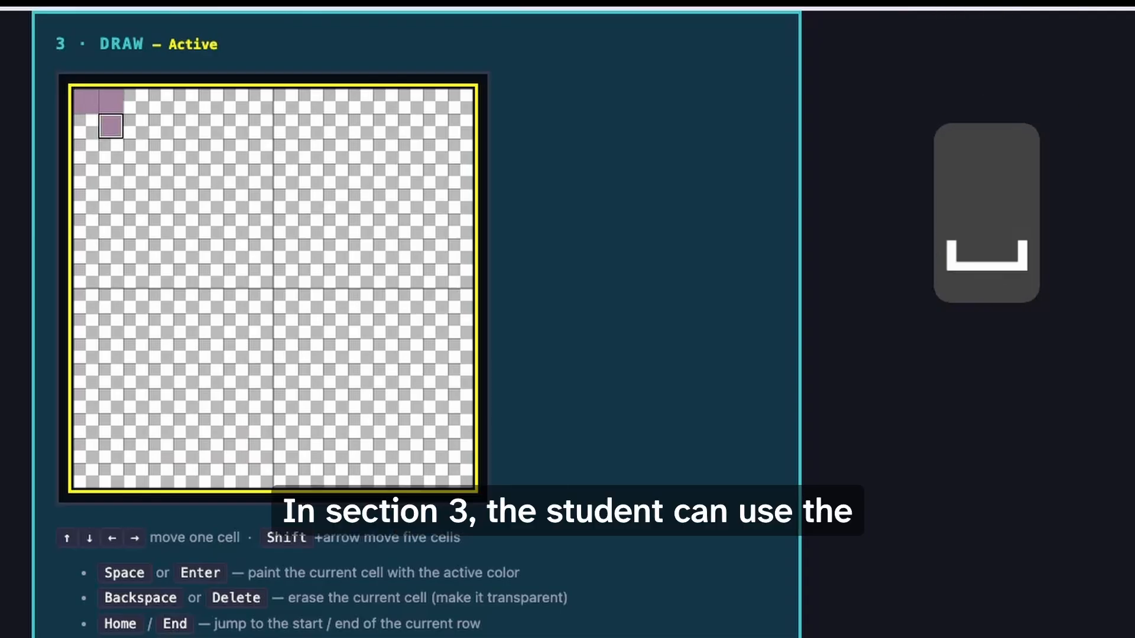
Step: Paint the second cell in rows three and four, plus the cell five columns further right in row four
{"action": "key", "text": "Down"}
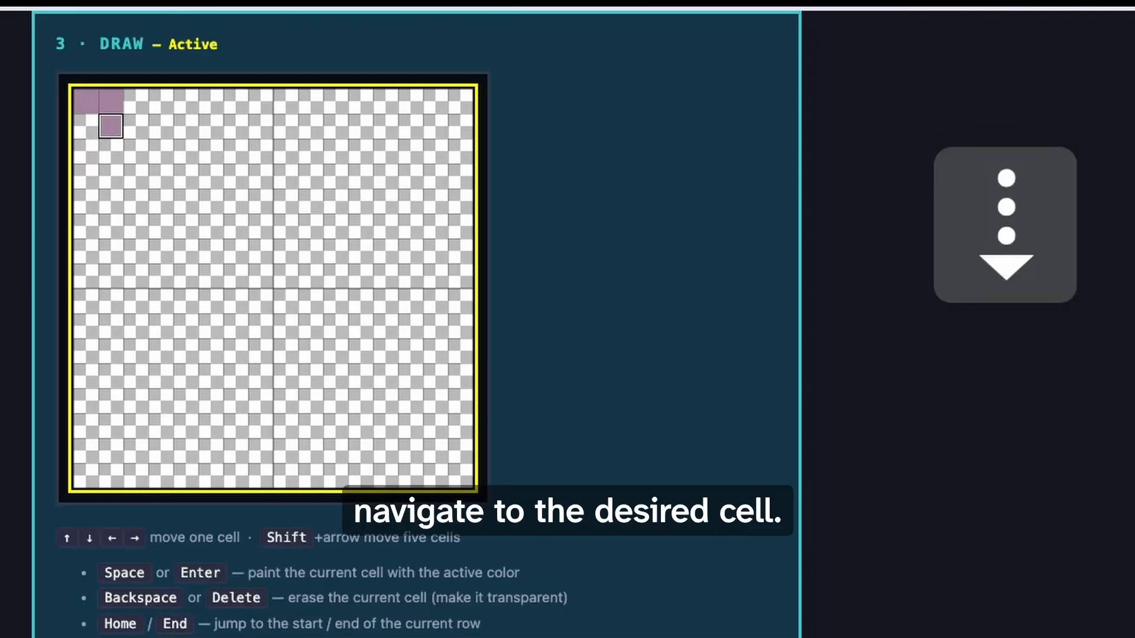
{"action": "key", "text": "Return"}
{"action": "key", "text": "Down"}
{"action": "key", "text": "Return"}
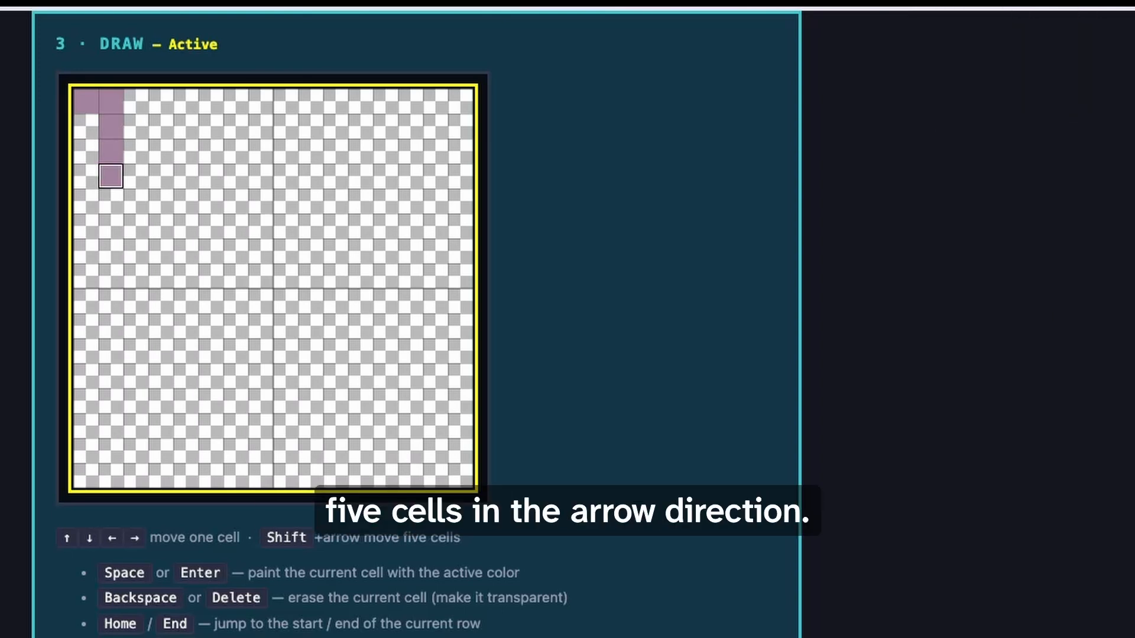
{"action": "key", "text": "shift+Right"}
{"action": "key", "text": "Return"}
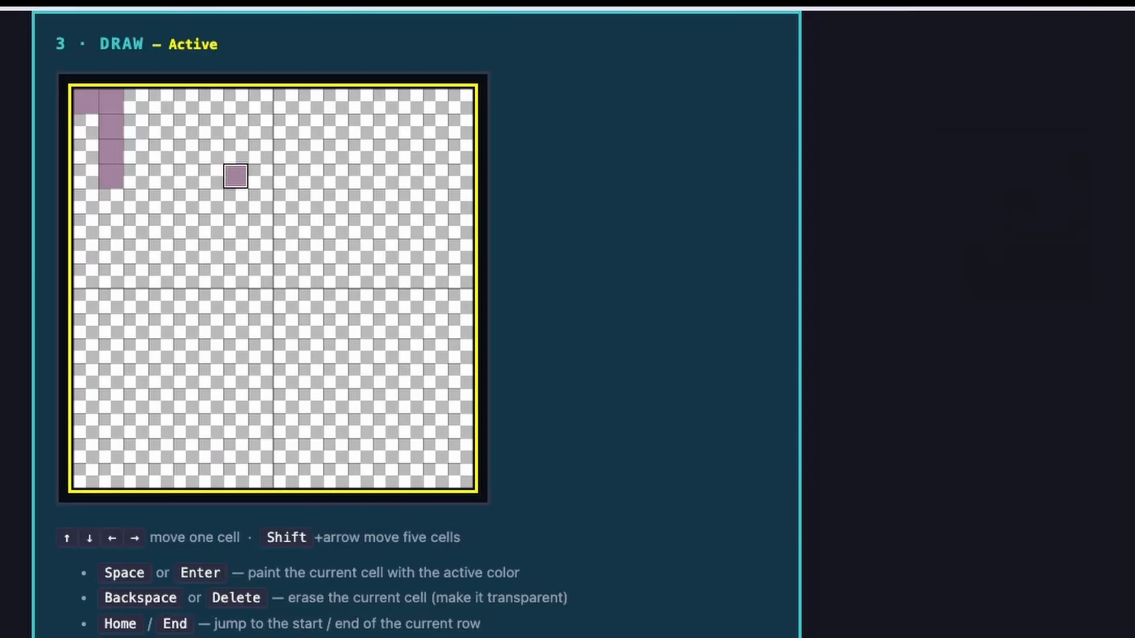
Step: Paint the cell five rows below the last painted cell and erase it again
{"action": "key", "text": "shift+Down"}
{"action": "key", "text": "Return"}
{"action": "key", "text": "BackSpace"}
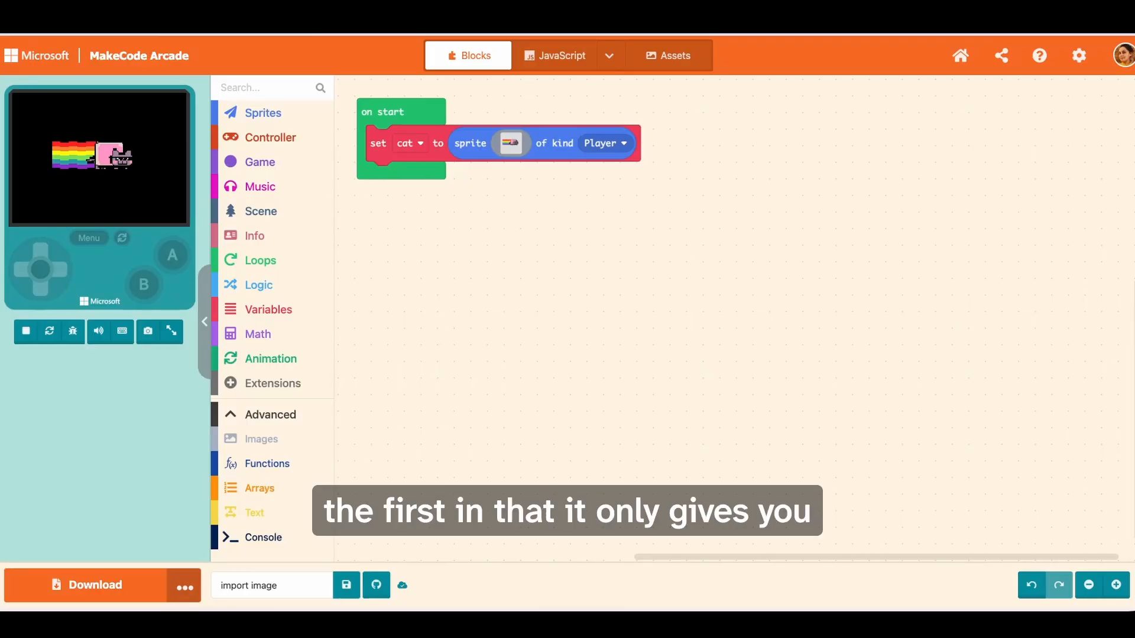
Step: Switch to the MakeCode Arcade project, show its code as JavaScript, and place the text cursor directly before img in the sprites.create call
{"action": "left_click", "coordinate": [569, 65]}
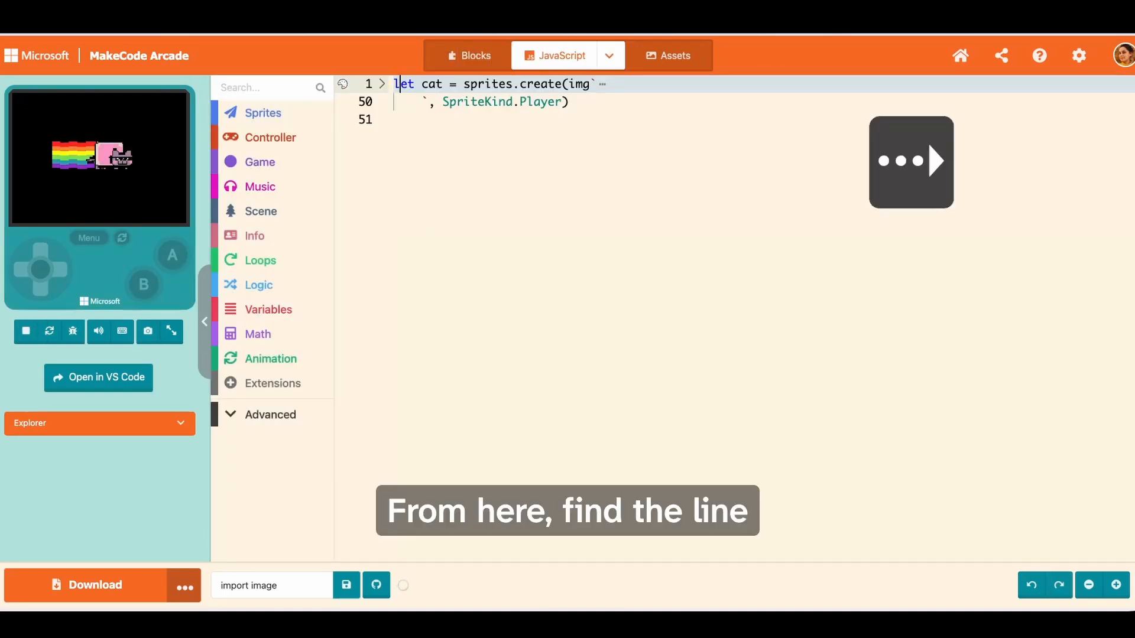
{"action": "key", "text": "Right"}
{"action": "key", "text": "Right"}
{"action": "key", "text": "Right"}
{"action": "key", "text": "Right"}
{"action": "key", "text": "Right"}
{"action": "key", "text": "Right"}
{"action": "key", "text": "Right"}
{"action": "key", "text": "Right"}
{"action": "key", "text": "Right"}
{"action": "key", "text": "Right"}
{"action": "key", "text": "Right"}
{"action": "key", "text": "Right"}
{"action": "key", "text": "Right"}
{"action": "key", "text": "Right"}
{"action": "key", "text": "Right"}
{"action": "key", "text": "Right"}
{"action": "key", "text": "Right"}
{"action": "key", "text": "Right"}
{"action": "key", "text": "Right"}
{"action": "key", "text": "Right"}
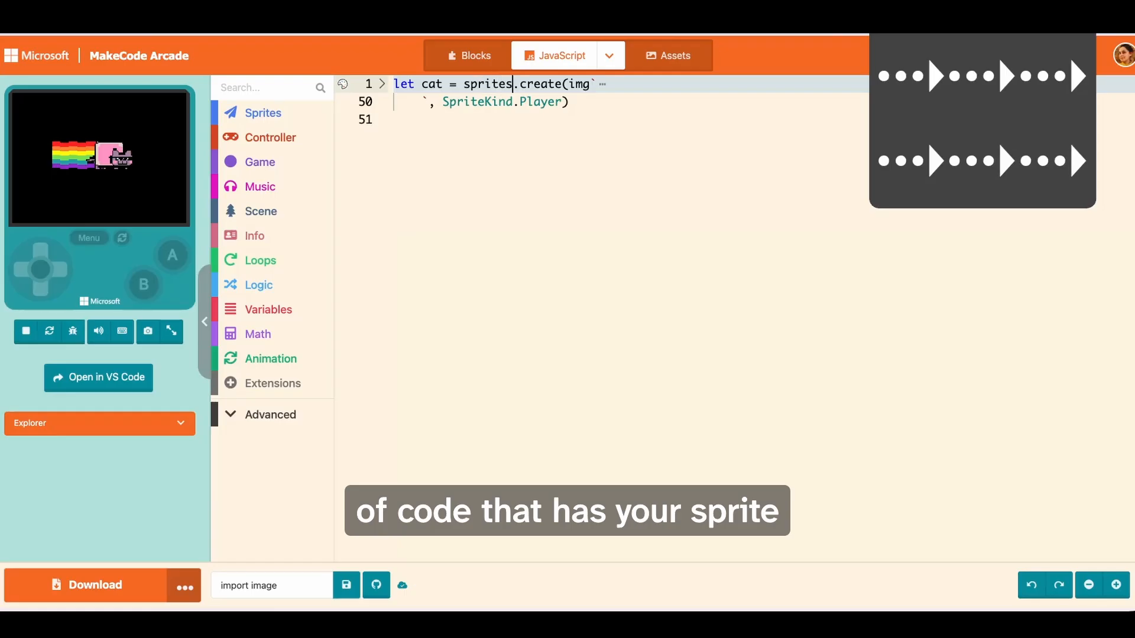
{"action": "key", "text": "Right"}
{"action": "key", "text": "Right"}
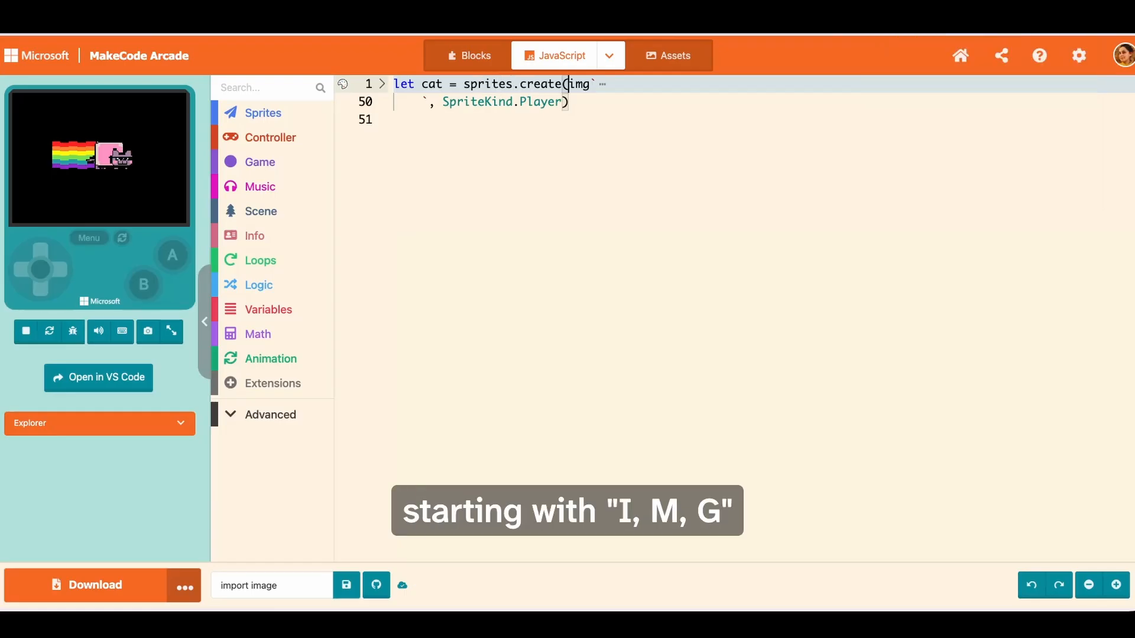
Step: Replace the cat sprite's whole img literal, through its closing backtick, with the copied sprite code and return to the Blocks view
{"action": "key", "text": "shift+Right"}
{"action": "key", "text": "shift+Right"}
{"action": "key", "text": "shift+Right"}
{"action": "key", "text": "shift+Right"}
{"action": "key", "text": "shift+Right"}
{"action": "key", "text": "shift+Right"}
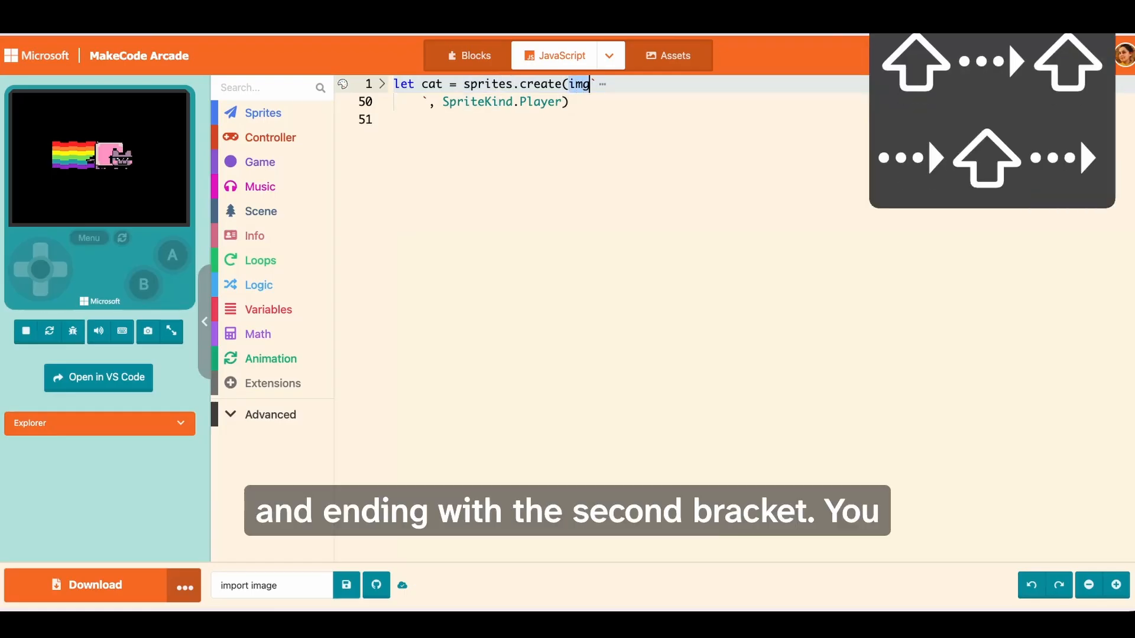
{"action": "key", "text": "shift+Right"}
{"action": "key", "text": "shift+Right"}
{"action": "key", "text": "shift+Right"}
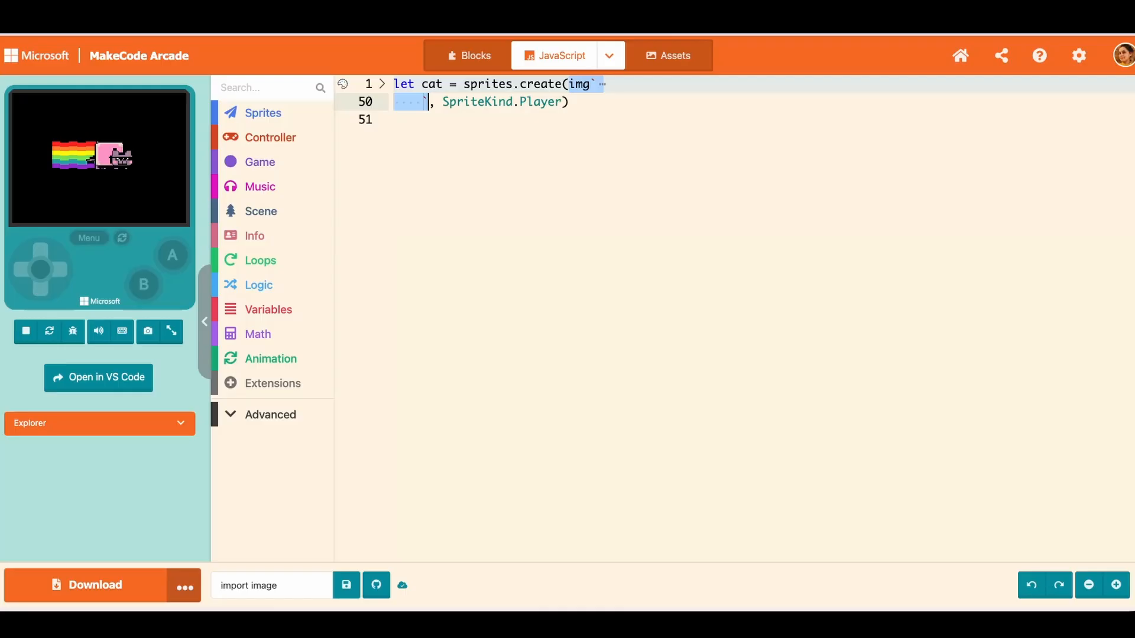
{"action": "key", "text": "super+v"}
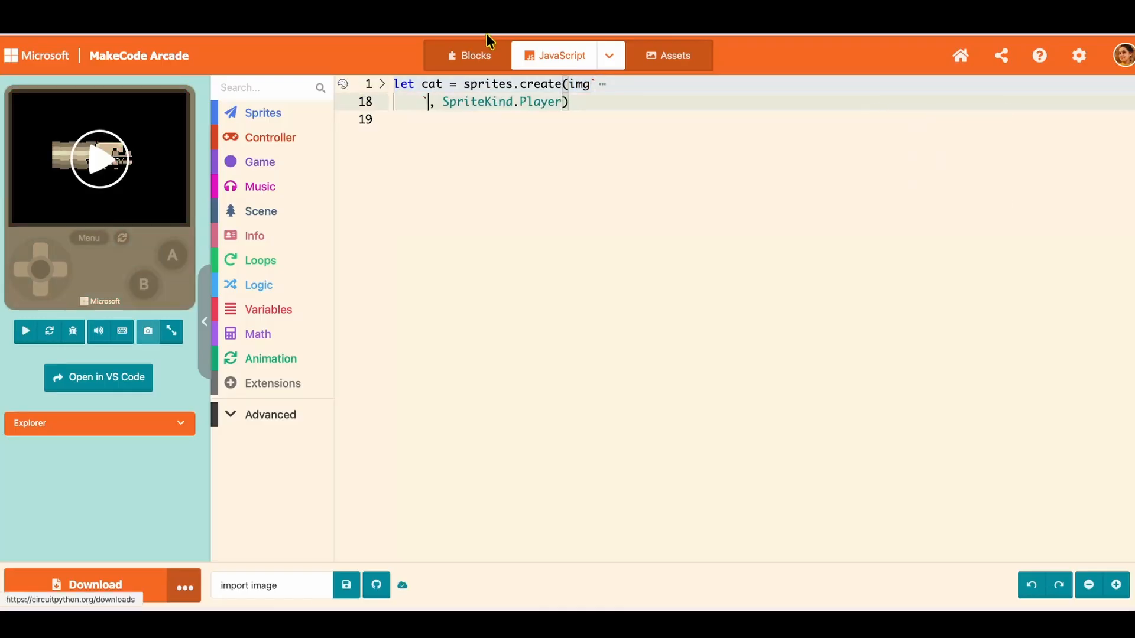
{"action": "left_click", "coordinate": [489, 59]}
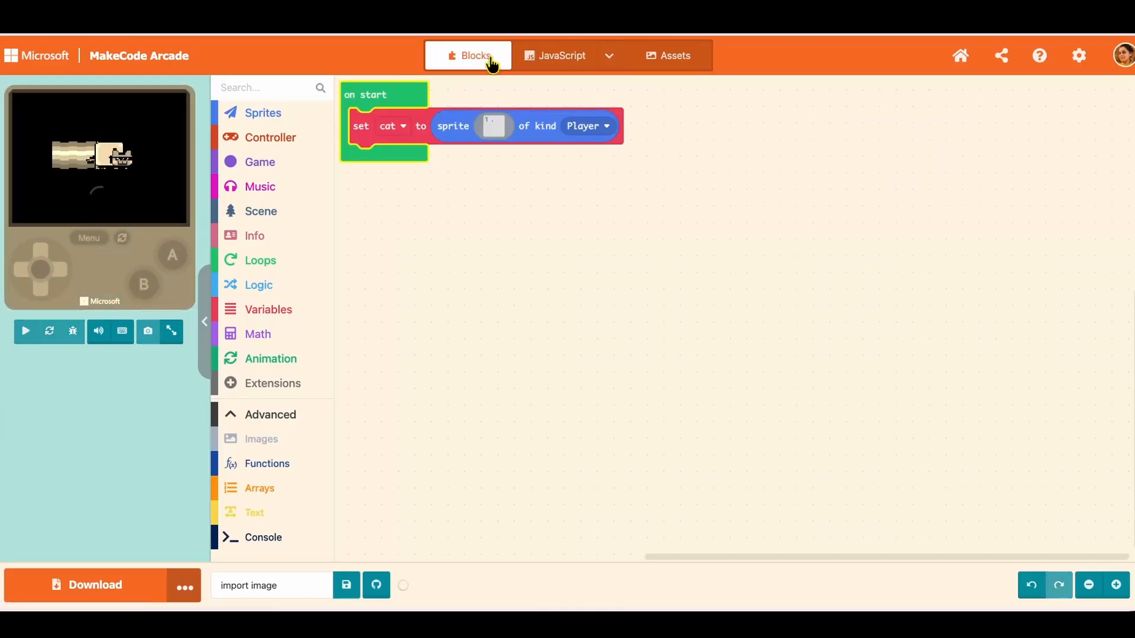